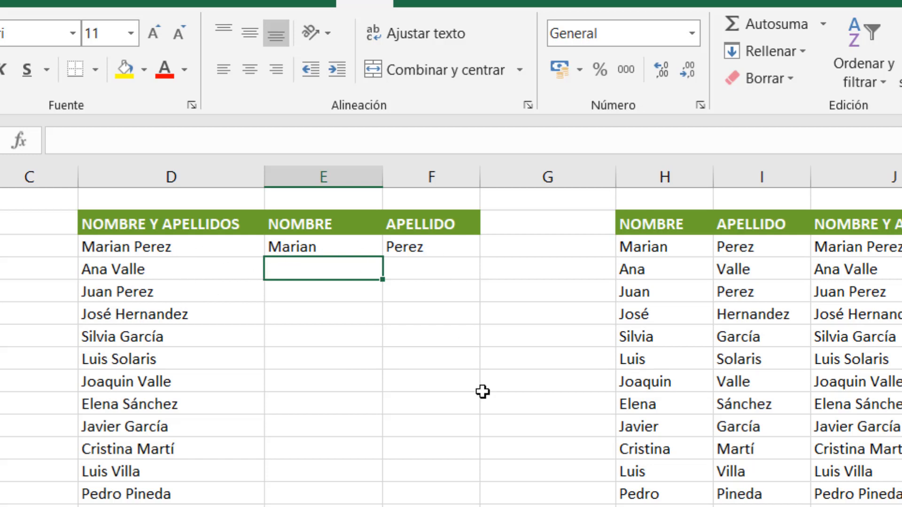
Step: Flash Fill the NOMBRE column in column E from the first-name example in its first row
{"action": "left_click", "coordinate": [328, 249]}
{"action": "left_click", "coordinate": [429, 252]}
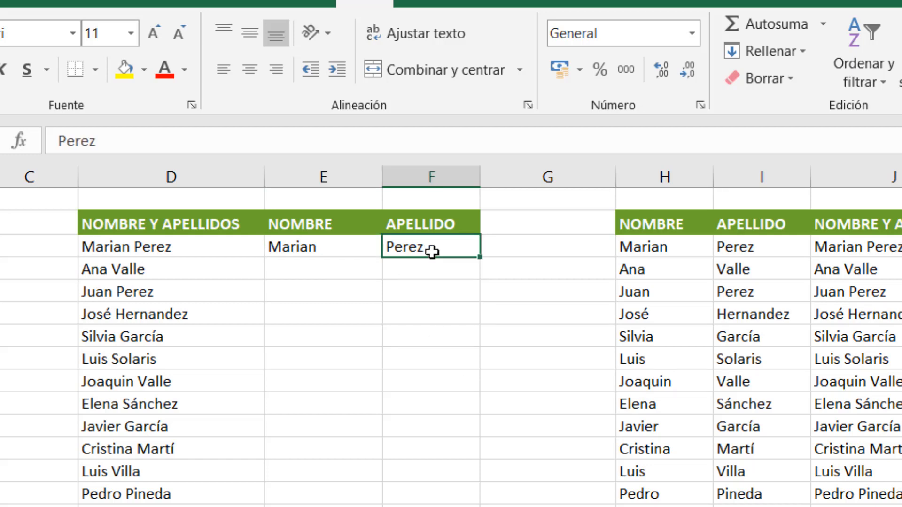
{"action": "left_click", "coordinate": [326, 256]}
{"action": "left_click", "coordinate": [425, 251]}
{"action": "left_click", "coordinate": [338, 249]}
{"action": "left_click", "coordinate": [786, 55]}
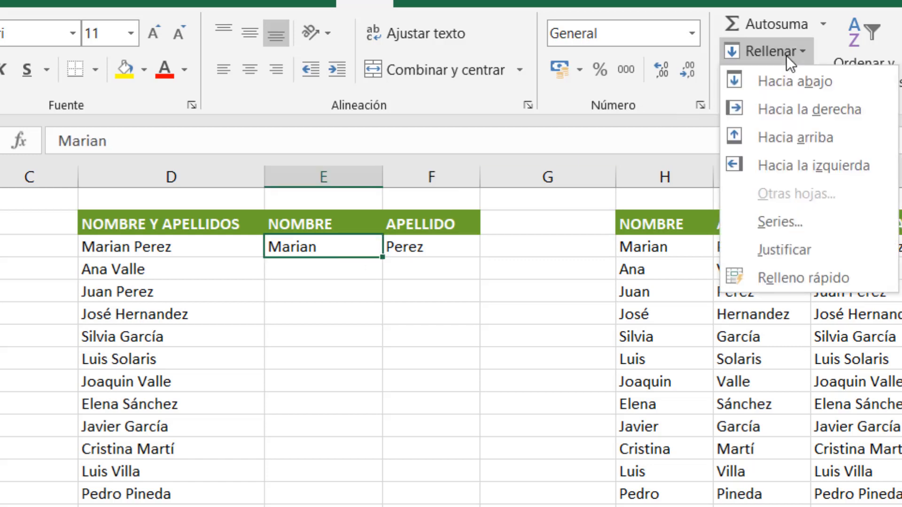
{"action": "left_click", "coordinate": [798, 275]}
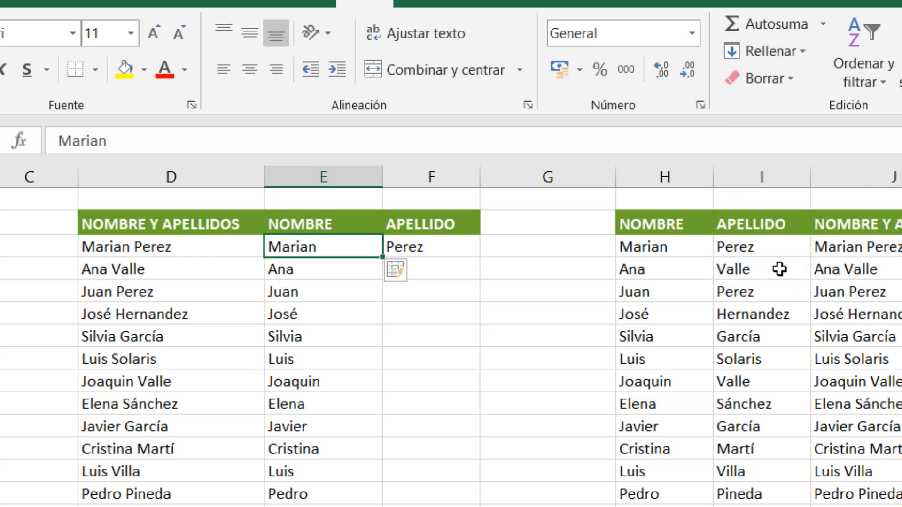
Step: Flash Fill the APELLIDO column in column F from the surname example in its first row
{"action": "left_click", "coordinate": [436, 253]}
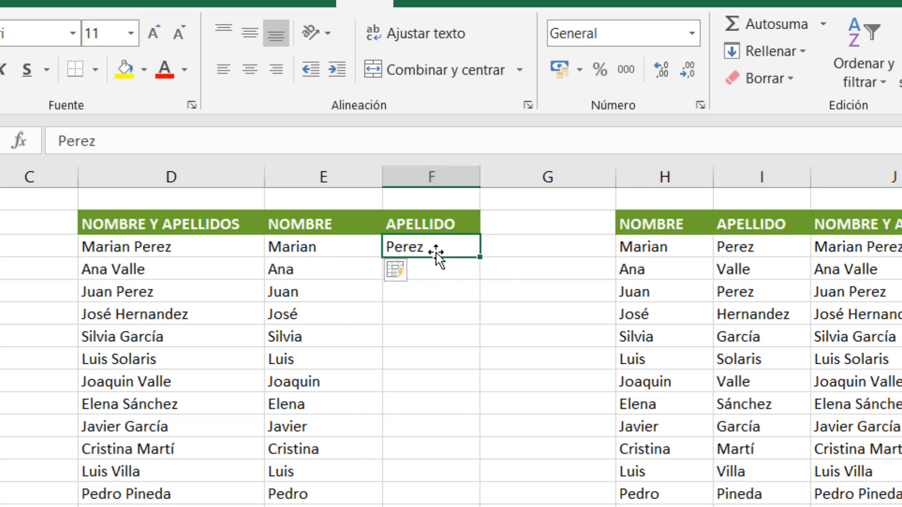
{"action": "left_click", "coordinate": [786, 51]}
{"action": "left_click", "coordinate": [776, 275]}
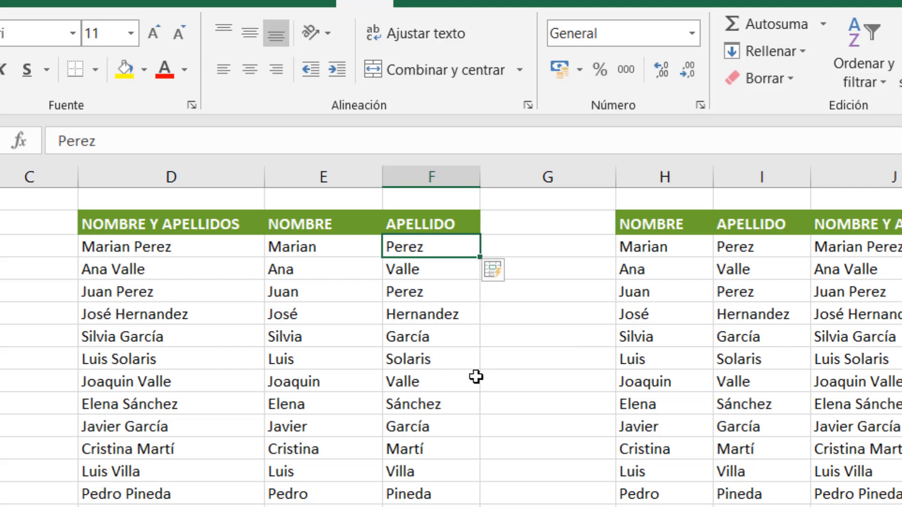
Step: Clear the full names in column J below the first entry under NOMBRE Y APELLIDOS
{"action": "left_click", "coordinate": [861, 268]}
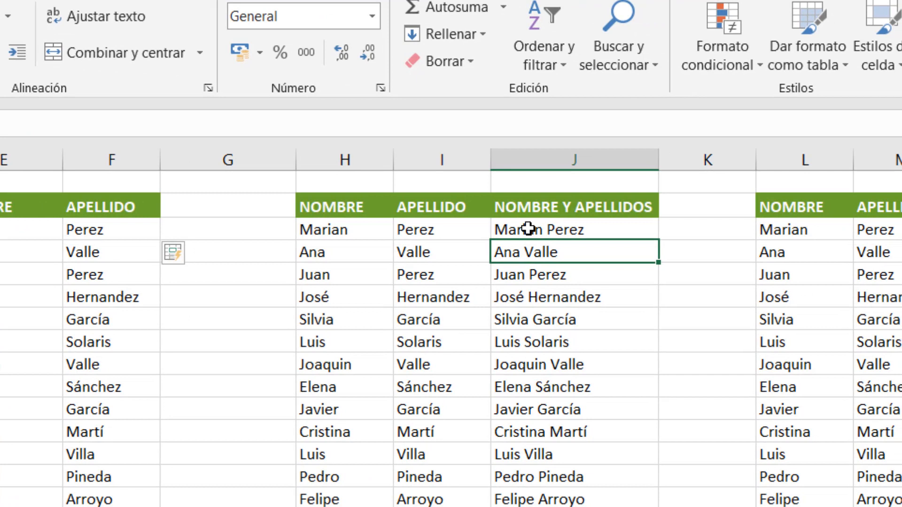
{"action": "left_click_drag", "start_coordinate": [547, 254], "coordinate": [554, 503]}
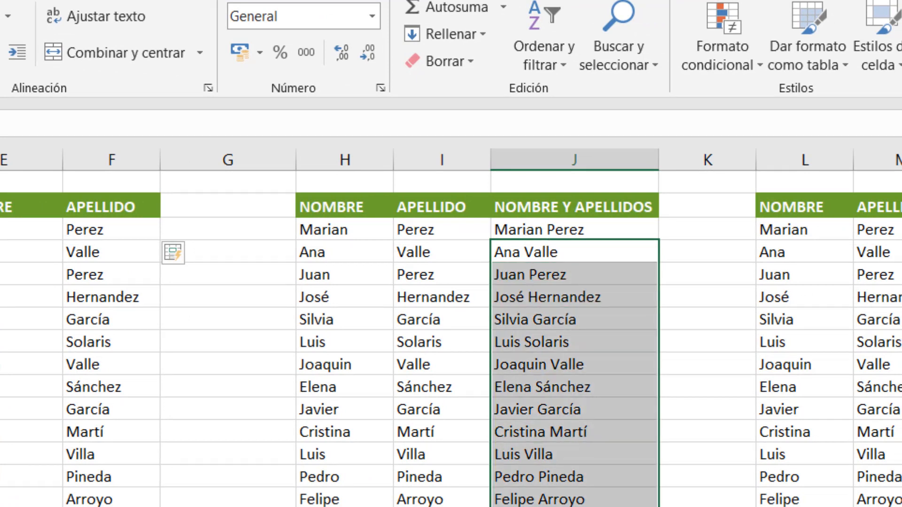
{"action": "key", "text": "Delete"}
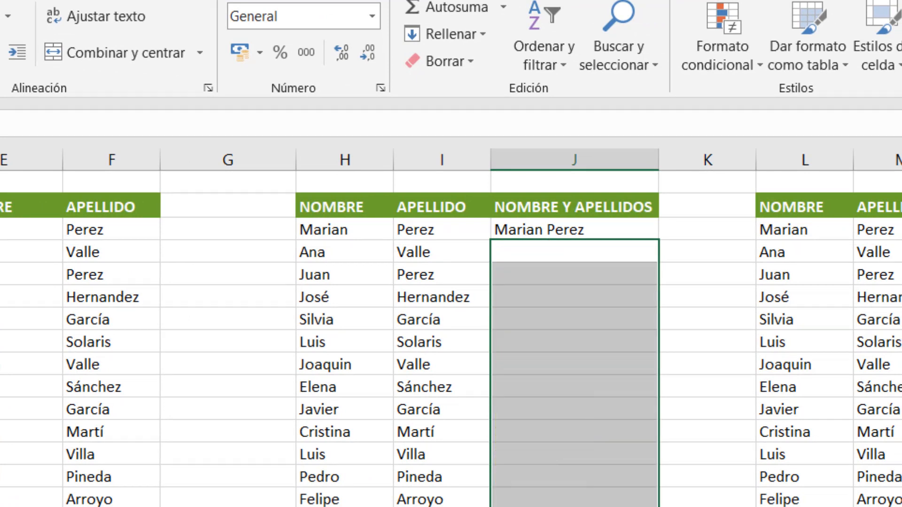
{"action": "left_click", "coordinate": [725, 289]}
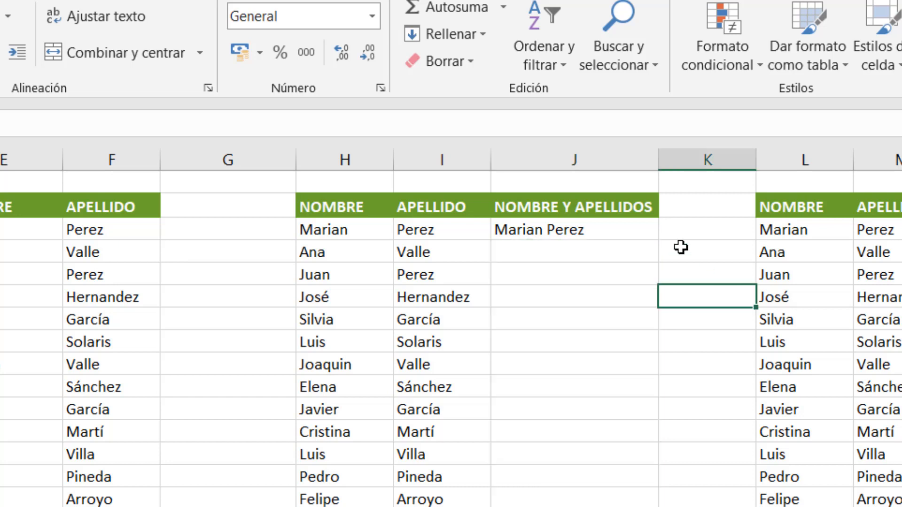
Step: Flash Fill the NOMBRE Y APELLIDOS column in column J from the full-name example in its first row
{"action": "left_click", "coordinate": [588, 232]}
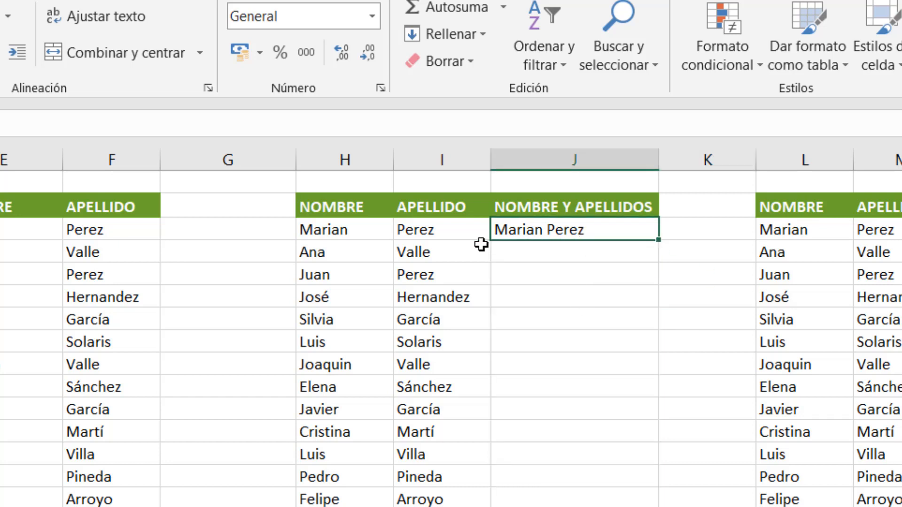
{"action": "left_click", "coordinate": [472, 36]}
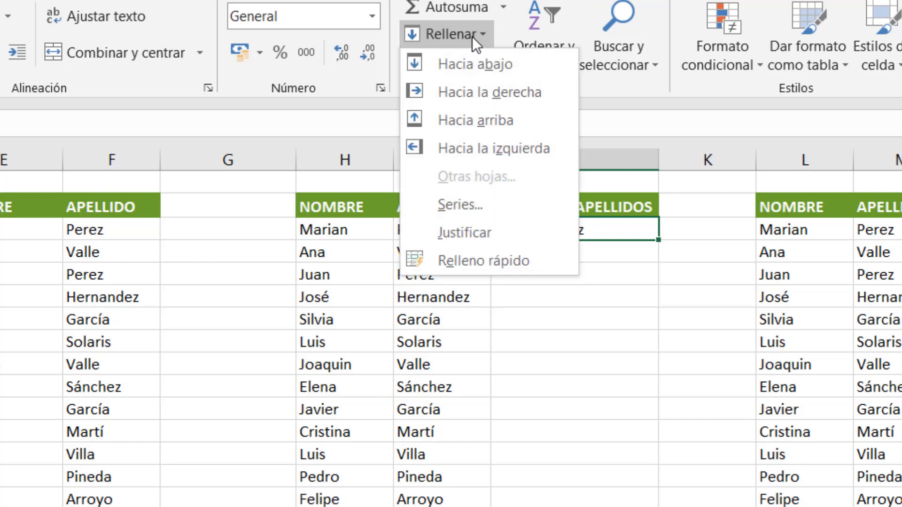
{"action": "left_click", "coordinate": [512, 265]}
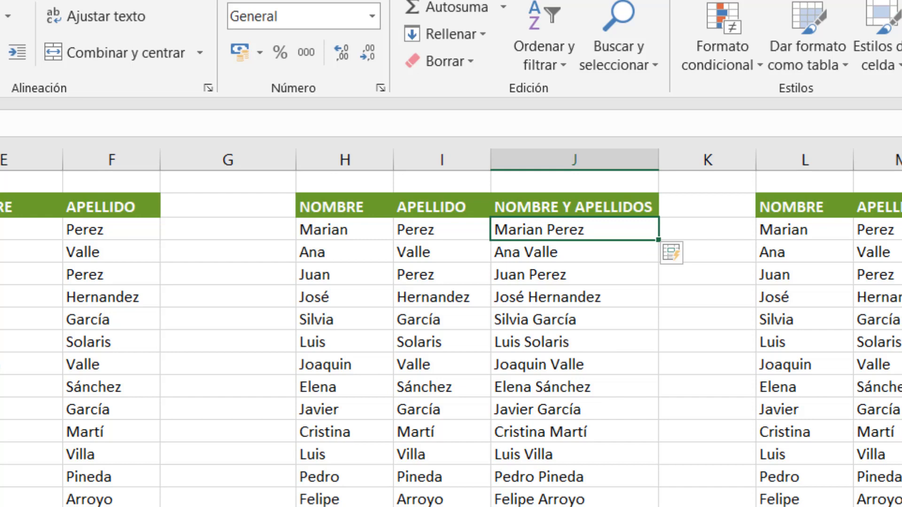
Step: Enter the first person's e-mail address in the MAIL column, built from first initial, surname and domain
{"action": "scroll", "coordinate": [451, 329], "scroll_direction": "right", "scroll_amount": 5}
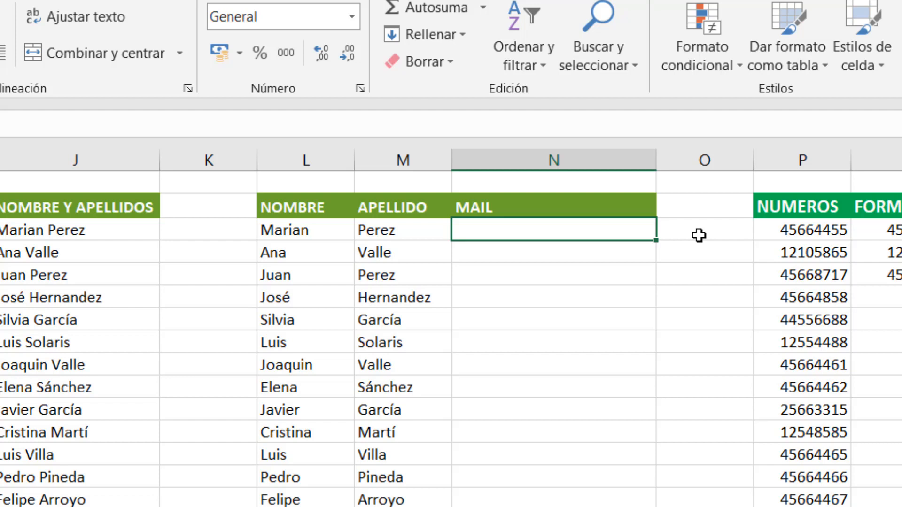
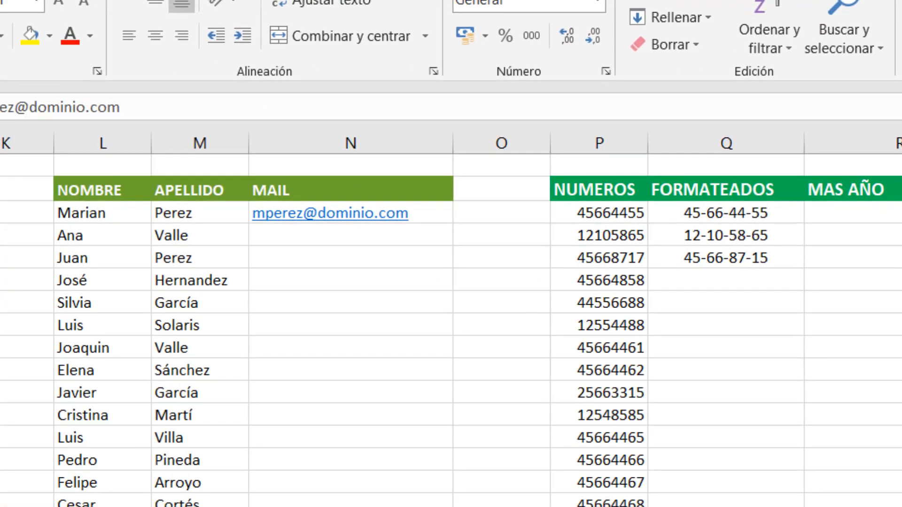
Step: Enter the second person's e-mail address in the MAIL column, following the same initial-plus-surname pattern
{"action": "left_click", "coordinate": [407, 237]}
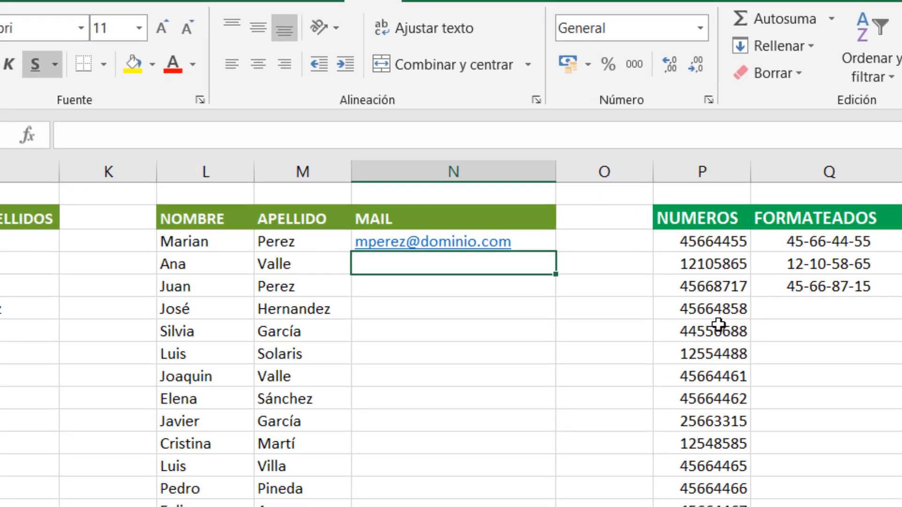
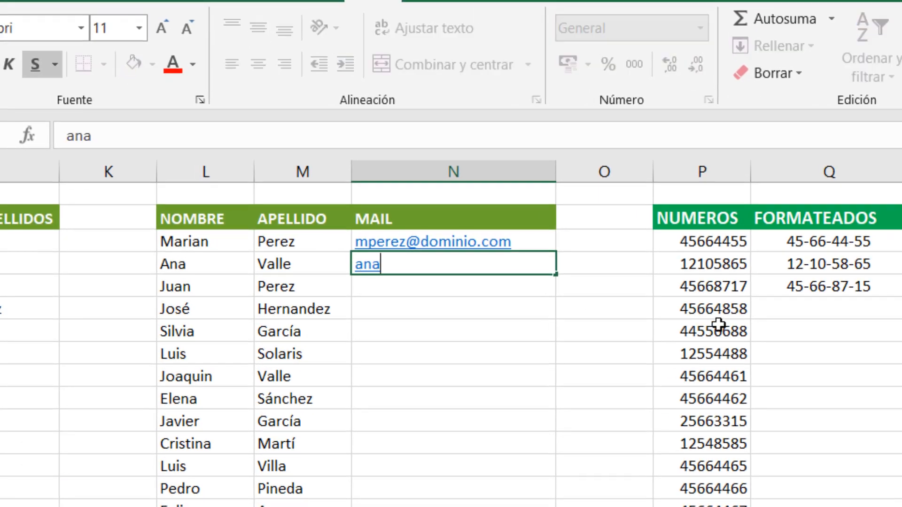
{"action": "key", "text": "BackSpace"}
{"action": "key", "text": "BackSpace"}
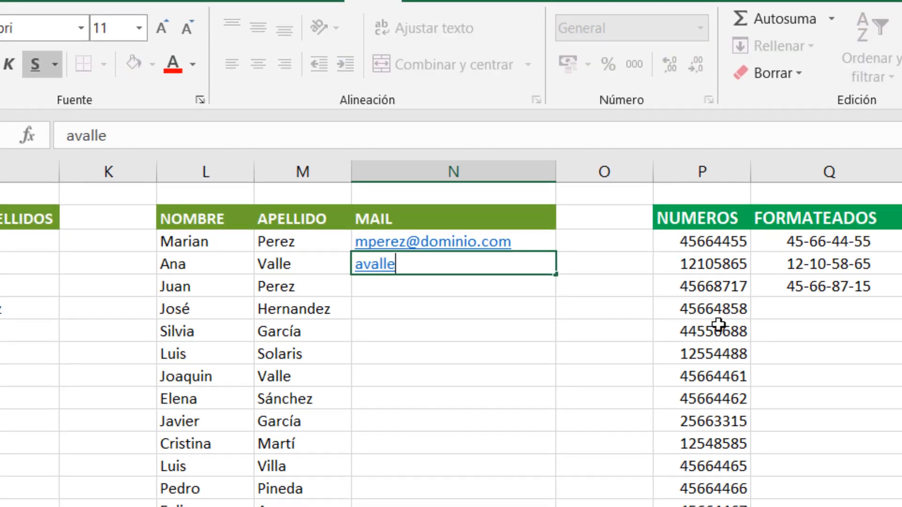
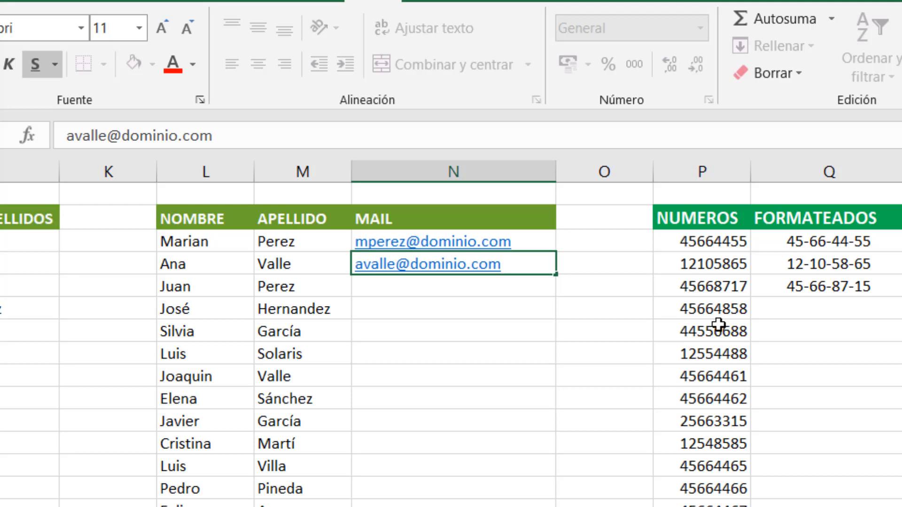
{"action": "key", "text": "Return"}
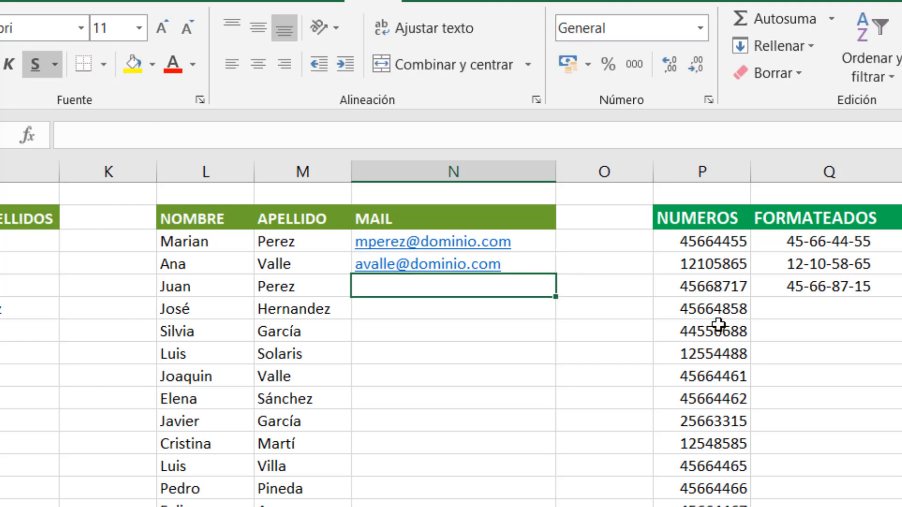
Step: Flash Fill the remaining MAIL cells in column N from the two e-mail examples
{"action": "left_click", "coordinate": [533, 240]}
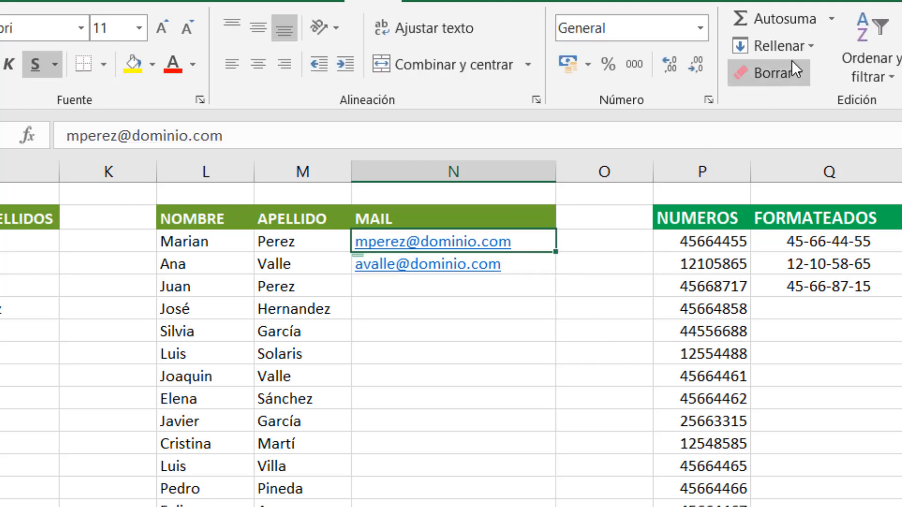
{"action": "left_click", "coordinate": [794, 46]}
{"action": "left_click", "coordinate": [810, 269]}
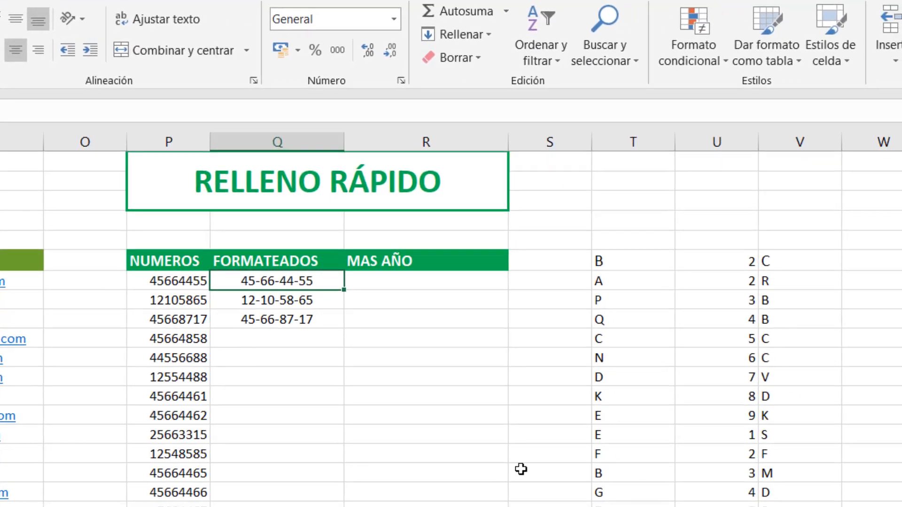
Step: Compare the first entries under NUMEROS with the hyphenated examples under FORMATEADOS
{"action": "left_click", "coordinate": [176, 285]}
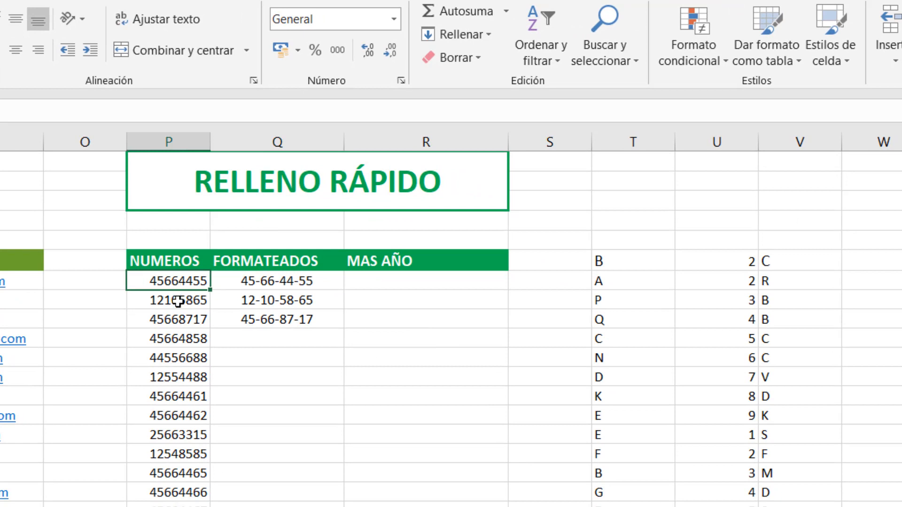
{"action": "left_click", "coordinate": [177, 300]}
{"action": "left_click", "coordinate": [181, 319]}
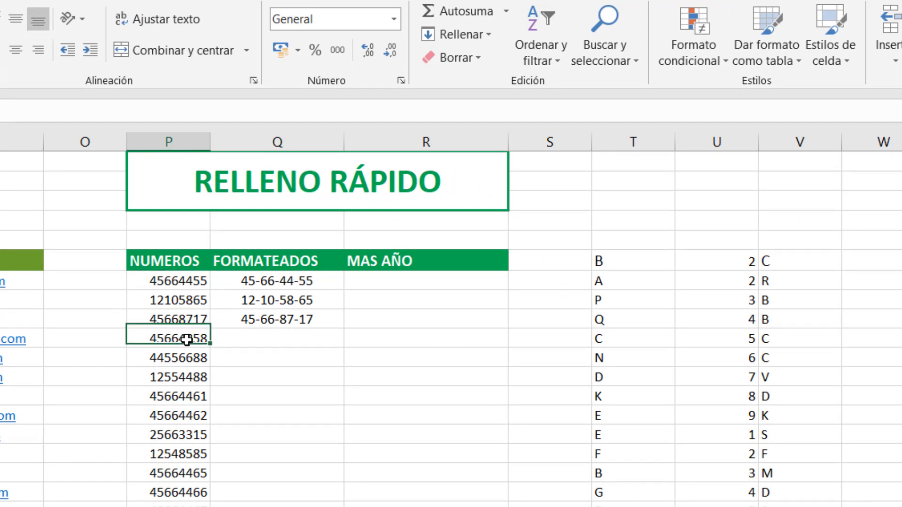
{"action": "left_click", "coordinate": [189, 340]}
{"action": "left_click", "coordinate": [253, 281]}
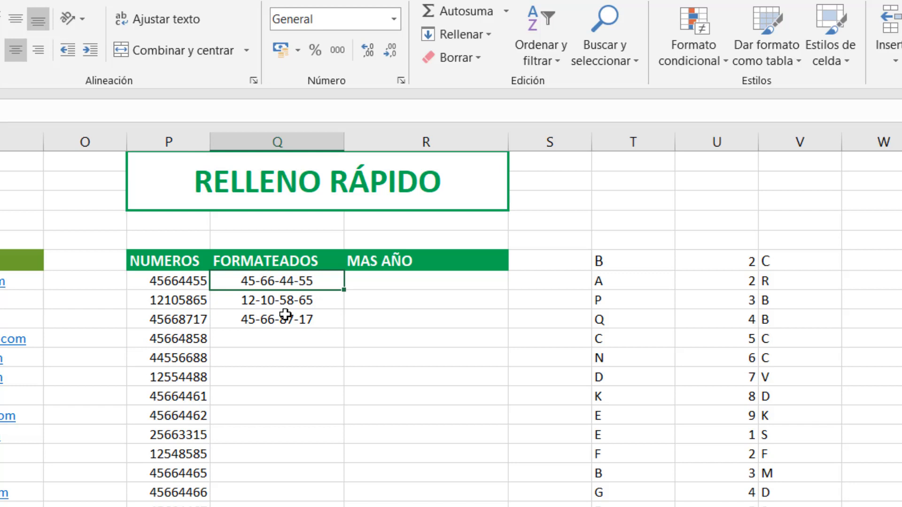
{"action": "left_click", "coordinate": [319, 299]}
{"action": "left_click", "coordinate": [317, 319]}
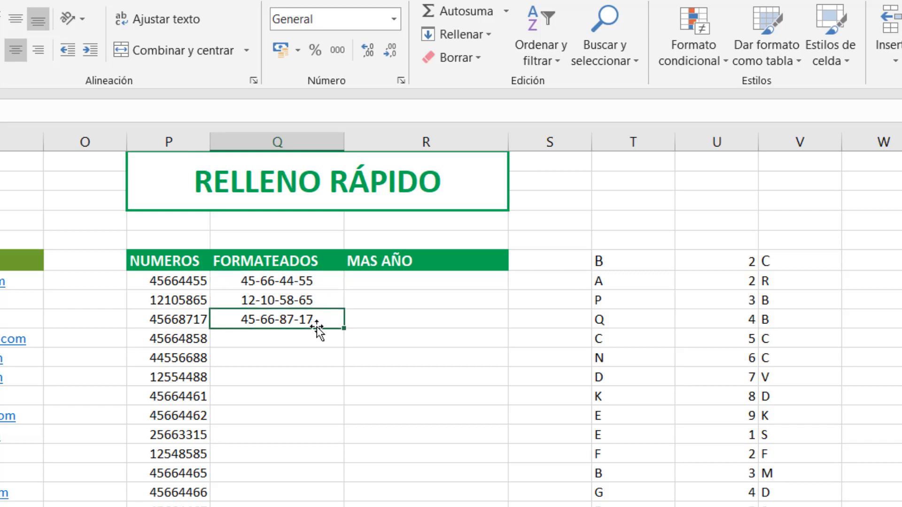
{"action": "left_click", "coordinate": [316, 338]}
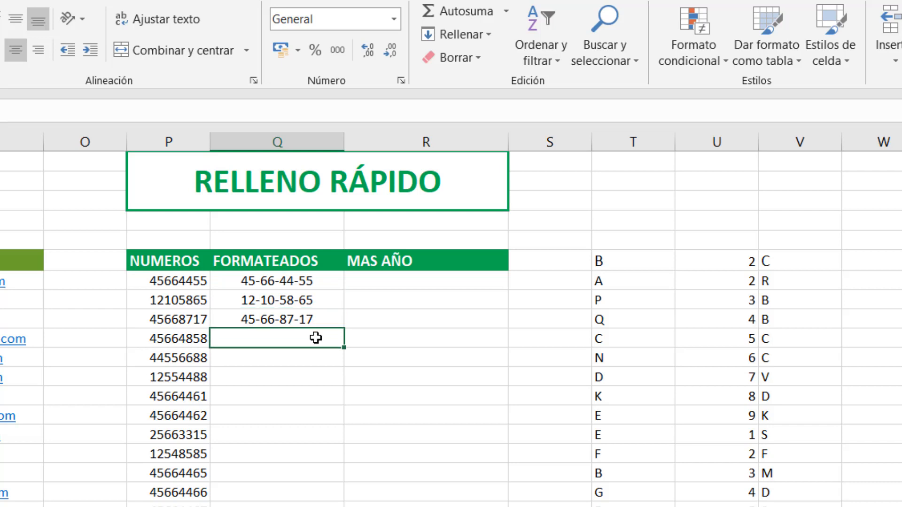
Step: Flash Fill the FORMATEADOS column in column Q from its hyphenated number examples
{"action": "left_click", "coordinate": [314, 281]}
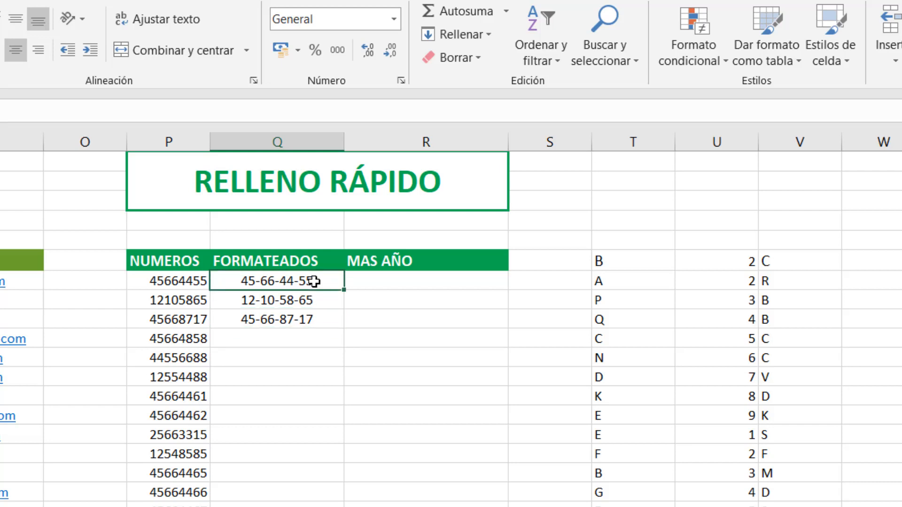
{"action": "left_click", "coordinate": [470, 37]}
{"action": "left_click", "coordinate": [488, 229]}
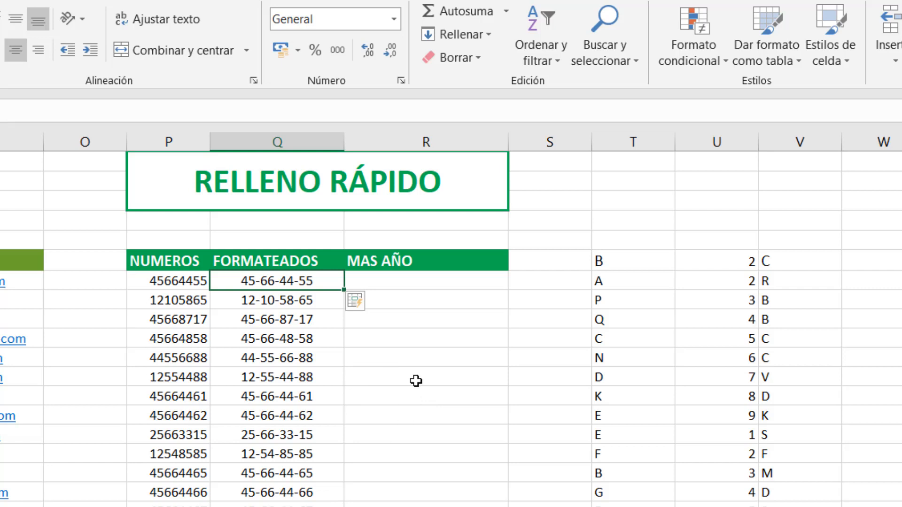
Step: Copy the first formatted number, 45-66-44-55, from FORMATEADOS into the first cell under MAS AÑO
{"action": "left_click", "coordinate": [416, 280]}
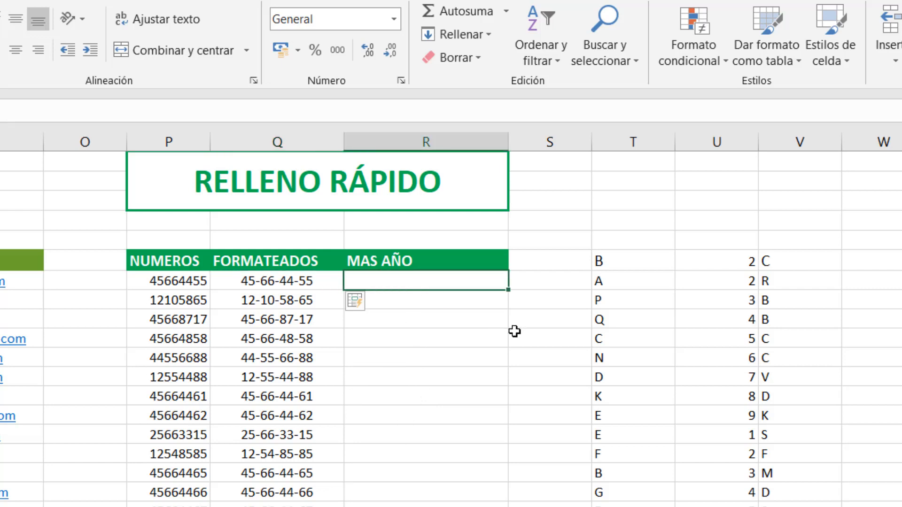
{"action": "left_click", "coordinate": [265, 280]}
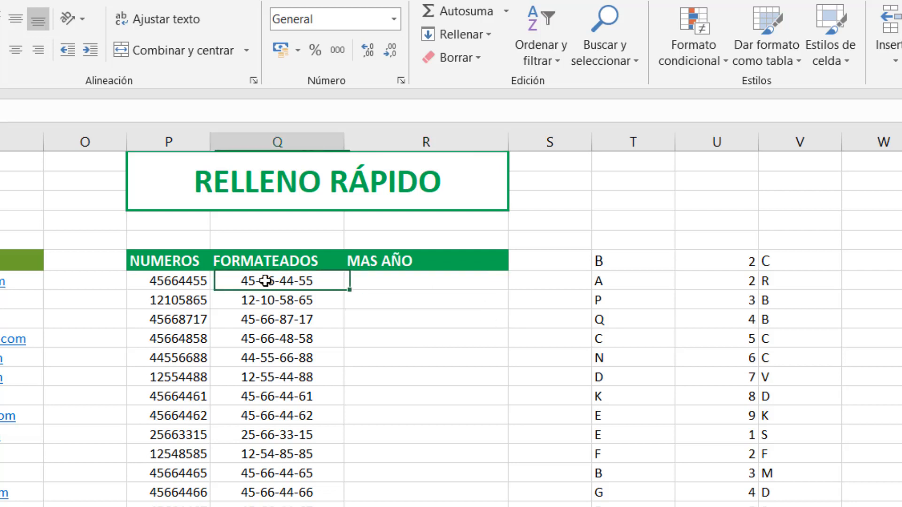
{"action": "right_click", "coordinate": [266, 281]}
{"action": "left_click", "coordinate": [312, 311]}
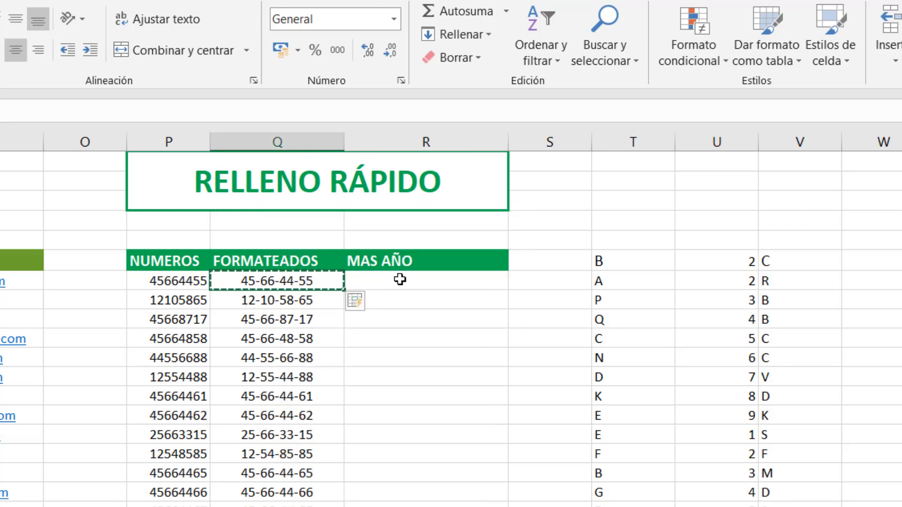
{"action": "left_click", "coordinate": [400, 280]}
{"action": "right_click", "coordinate": [400, 280]}
{"action": "left_click", "coordinate": [441, 365]}
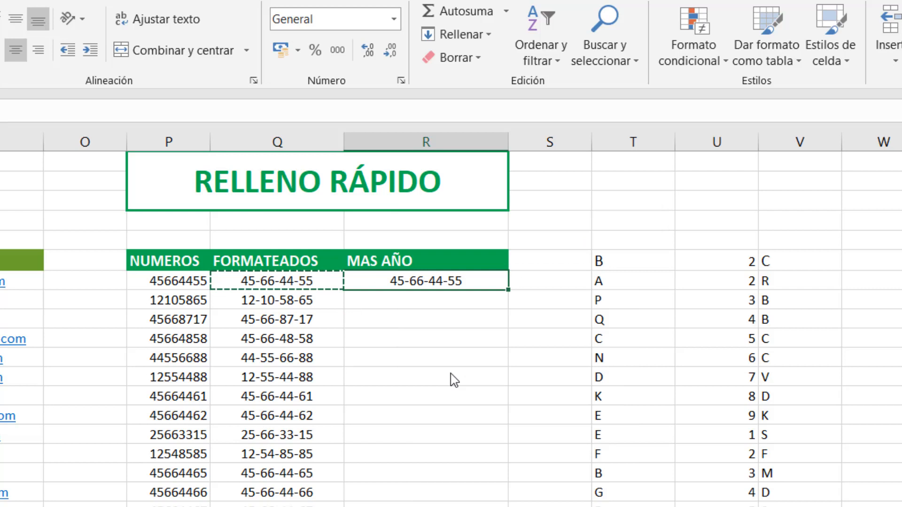
Step: Append /2021 to the first number under MAS AÑO, making it 45-66-44-55/2021
{"action": "double_click", "coordinate": [468, 282]}
{"action": "type", "text": "/"}
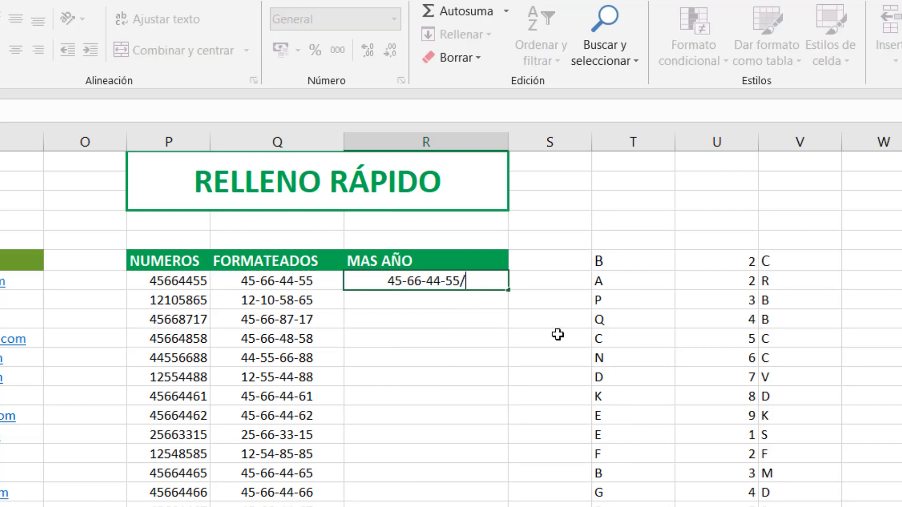
{"action": "type", "text": "2021"}
{"action": "key", "text": "Return"}
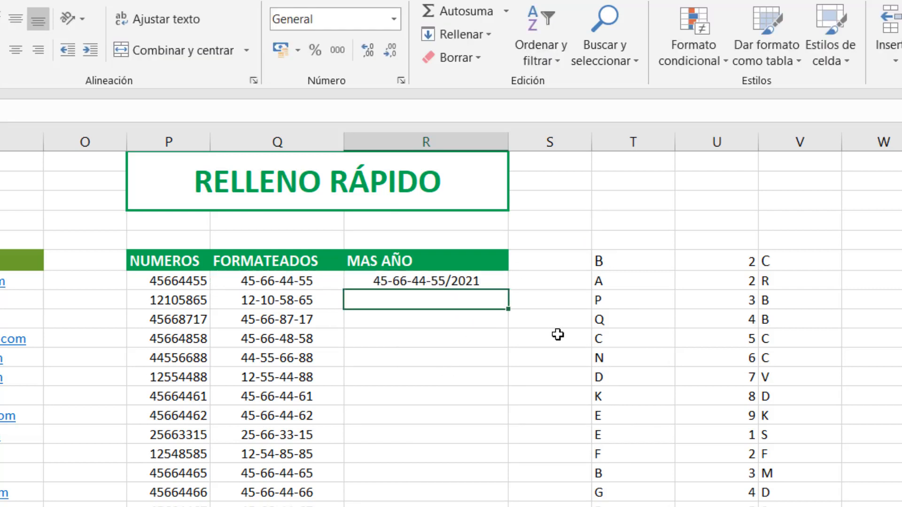
Step: Flash Fill the rest of the MAS AÑO column in column R from its first entry
{"action": "left_click", "coordinate": [475, 281]}
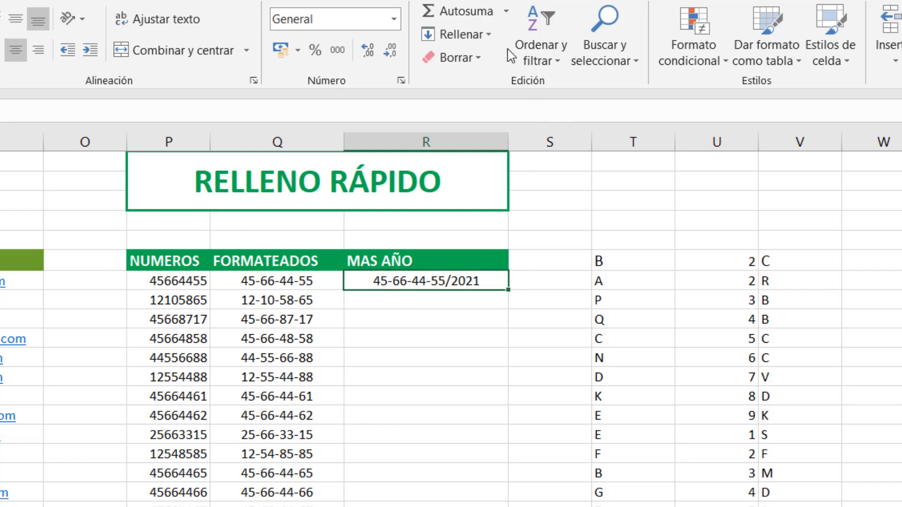
{"action": "left_click", "coordinate": [486, 35]}
{"action": "left_click", "coordinate": [492, 228]}
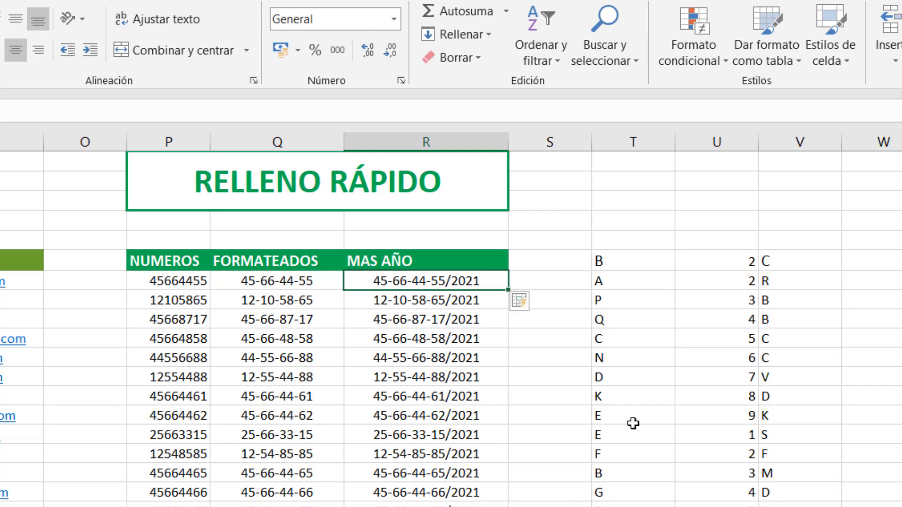
Step: Compare the first-row values in columns T through AA with the combined code B2C11AZ1 in column AB
{"action": "scroll", "coordinate": [451, 319], "scroll_direction": "right", "scroll_amount": 6}
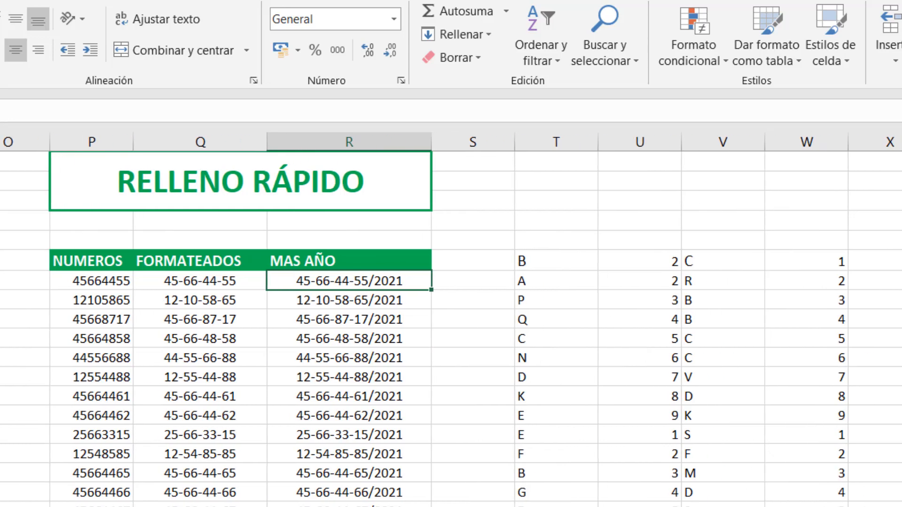
{"action": "scroll", "coordinate": [451, 319], "scroll_direction": "right", "scroll_amount": 2}
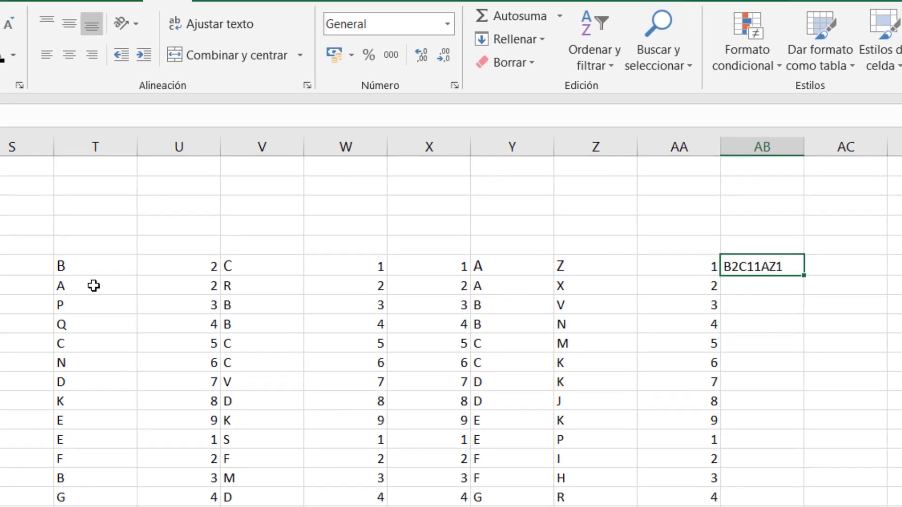
{"action": "left_click", "coordinate": [75, 262]}
{"action": "left_click", "coordinate": [141, 261]}
{"action": "left_click", "coordinate": [287, 268]}
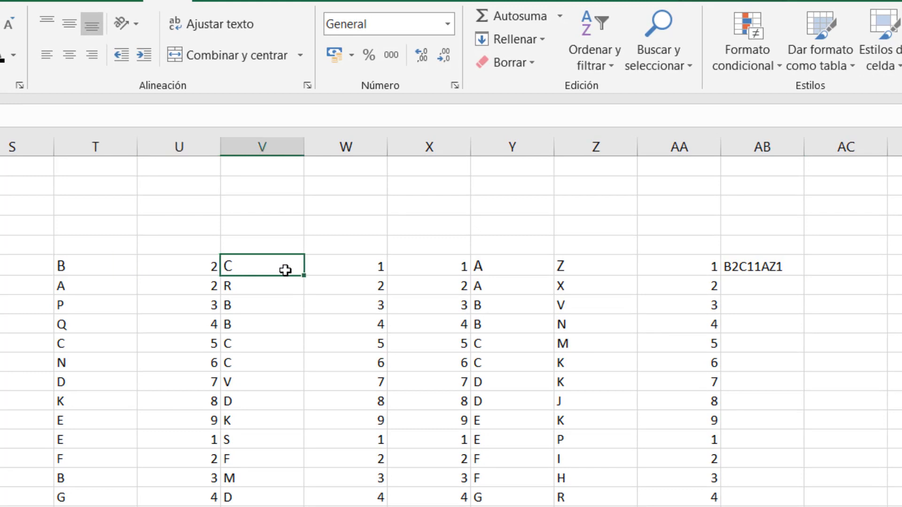
{"action": "left_click", "coordinate": [322, 266]}
{"action": "left_click", "coordinate": [433, 267]}
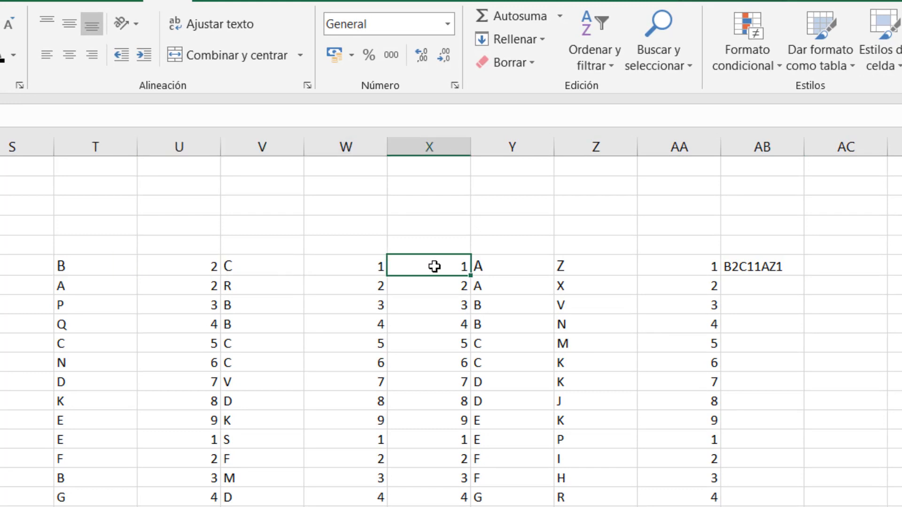
{"action": "left_click", "coordinate": [505, 264]}
{"action": "left_click", "coordinate": [605, 264]}
{"action": "left_click", "coordinate": [658, 264]}
{"action": "left_click", "coordinate": [762, 271]}
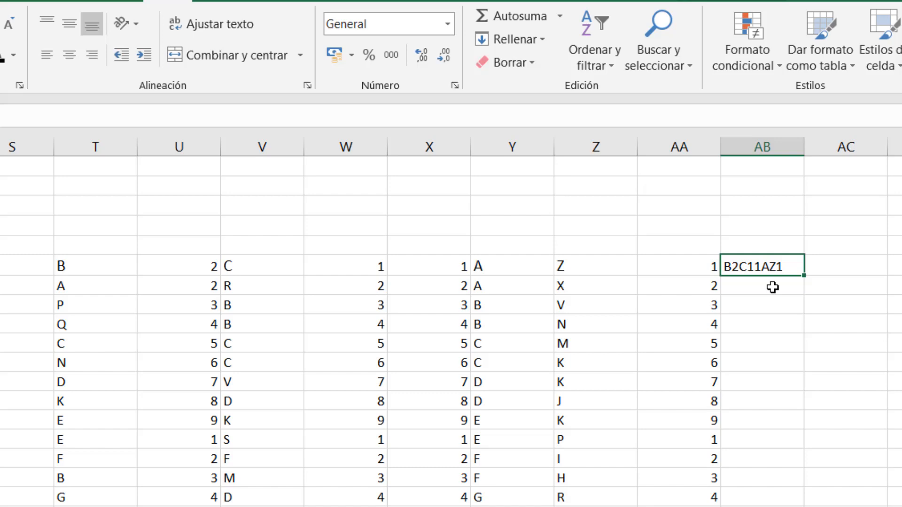
Step: Enter A2R22AX2 as the second example code in column AB, directly below B2C11AZ1
{"action": "left_click", "coordinate": [773, 287]}
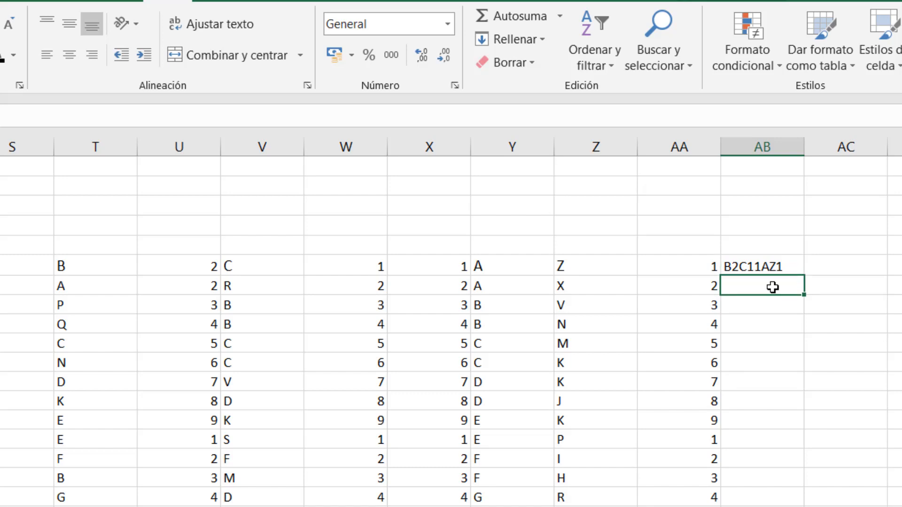
{"action": "type", "text": "A2R22A"}
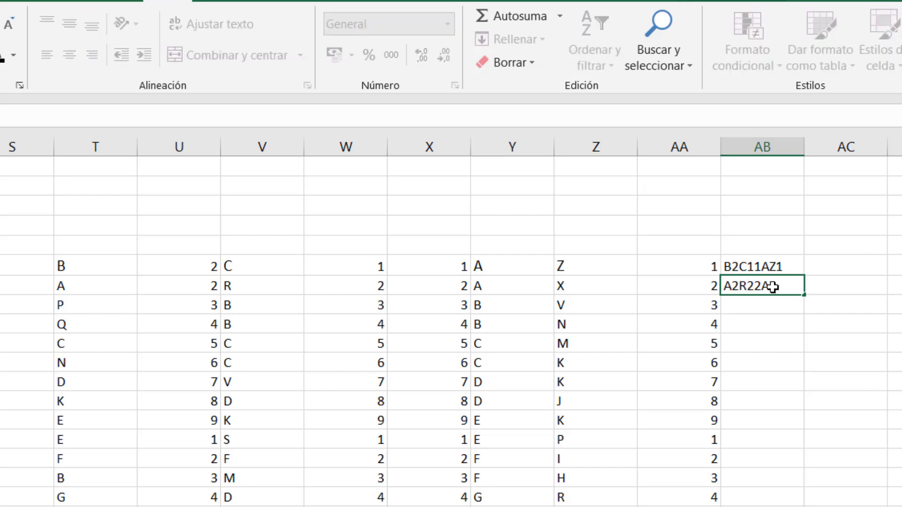
{"action": "type", "text": "X2"}
{"action": "key", "text": "Return"}
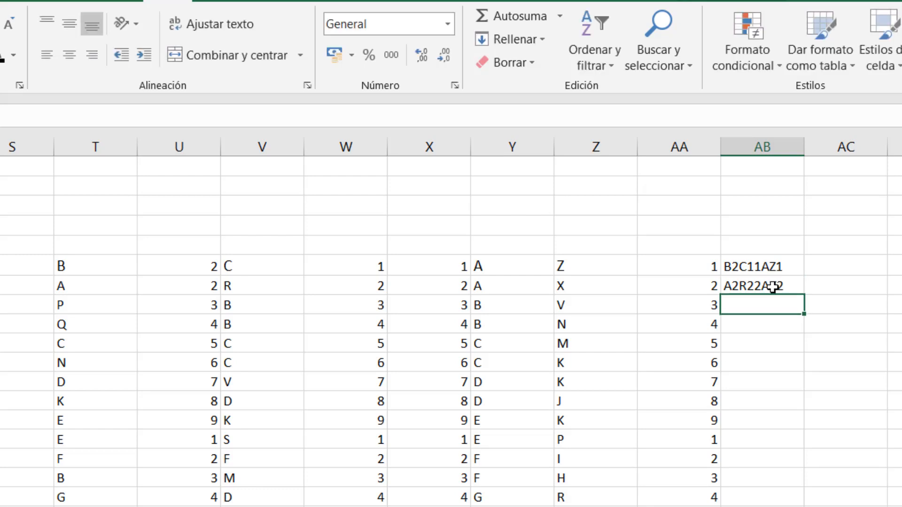
Step: Flash Fill column AB from the two combined-code examples
{"action": "left_click", "coordinate": [771, 266]}
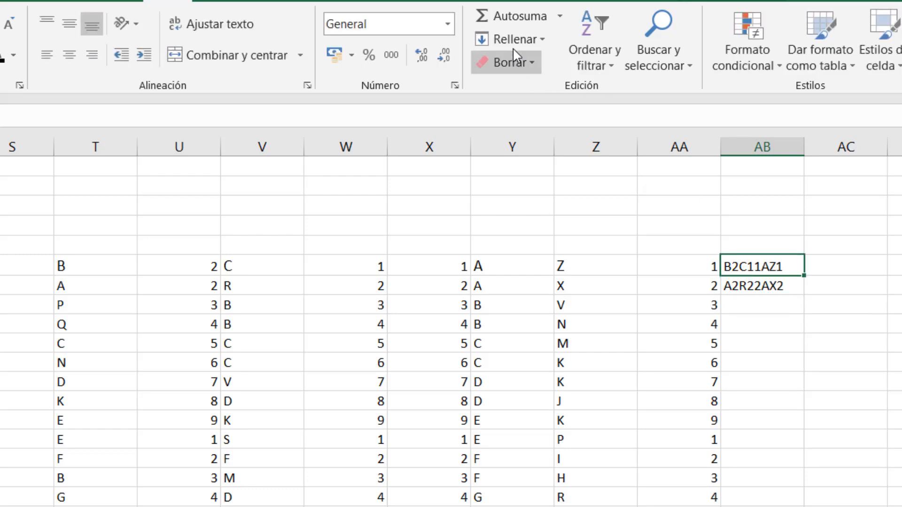
{"action": "left_click", "coordinate": [522, 39]}
{"action": "left_click", "coordinate": [543, 233]}
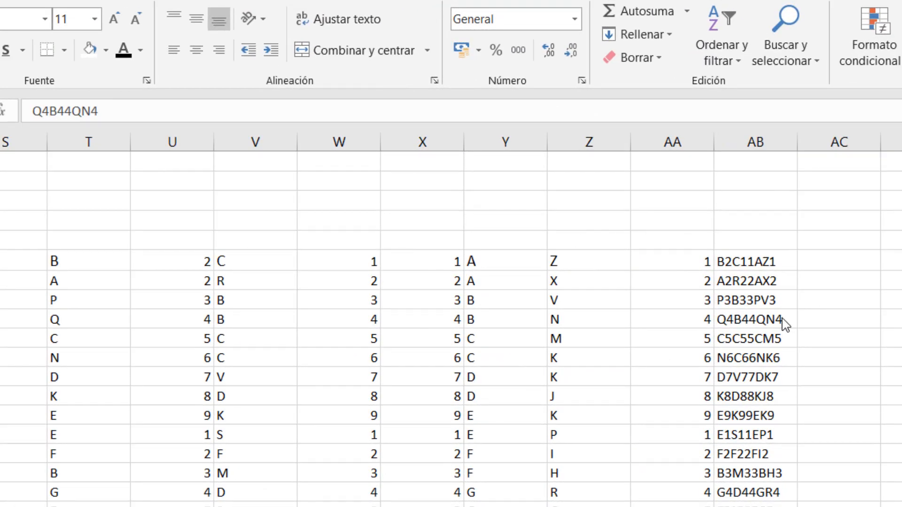
Step: Check the filled code Q4B44QN4 against its source values in columns Y, Z and AA, and review the codes above it
{"action": "left_click", "coordinate": [729, 313]}
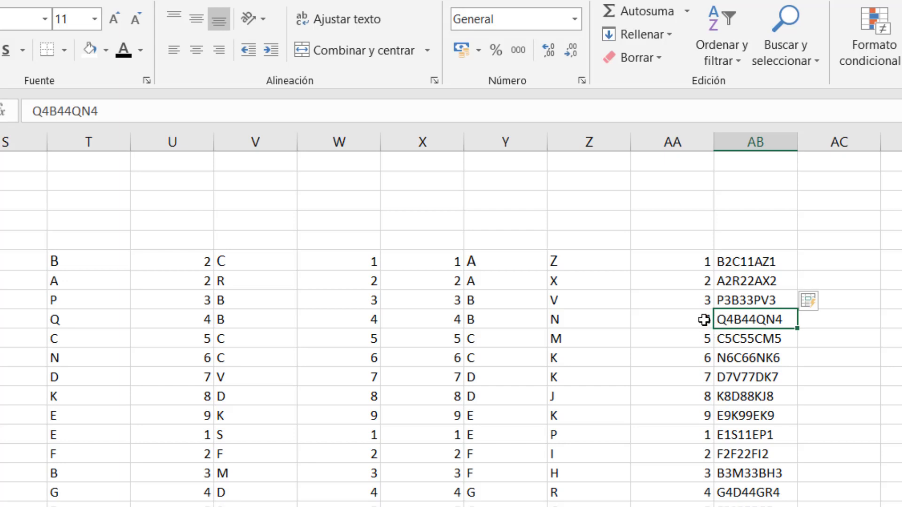
{"action": "left_click", "coordinate": [493, 320]}
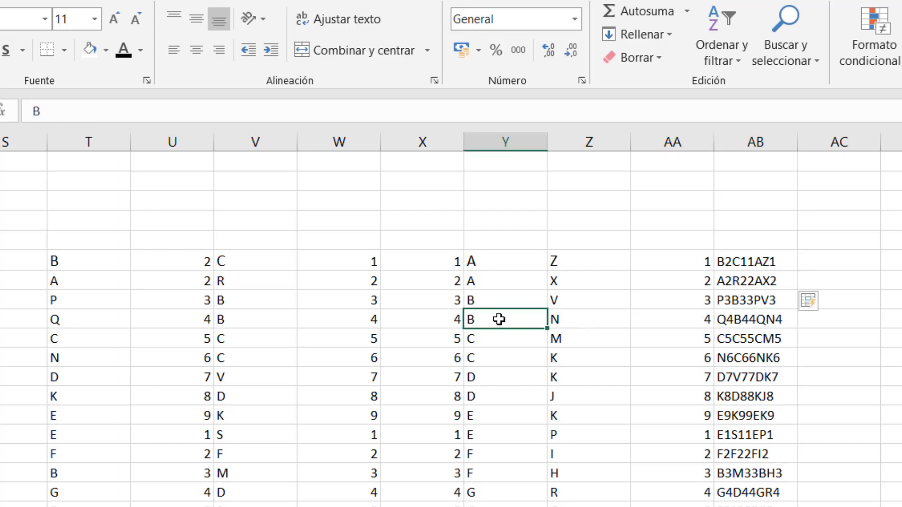
{"action": "left_click", "coordinate": [575, 317]}
{"action": "left_click", "coordinate": [667, 318]}
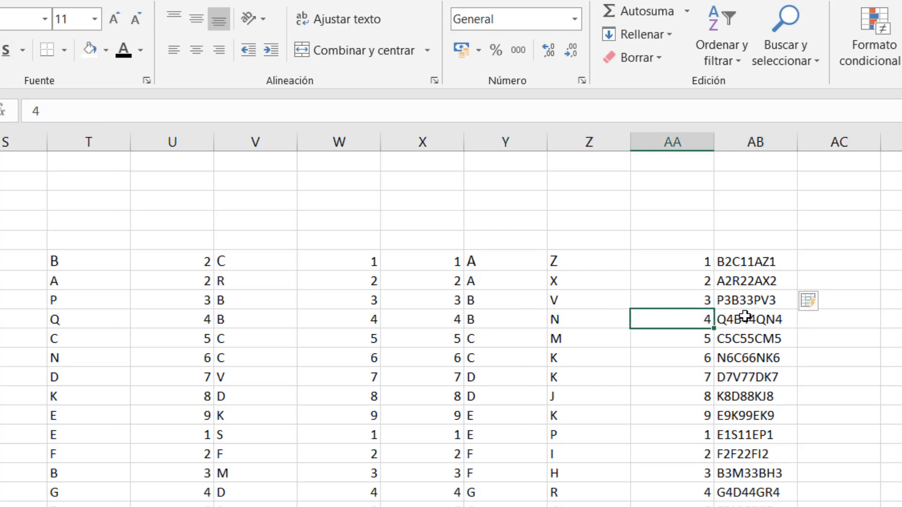
{"action": "left_click", "coordinate": [746, 318]}
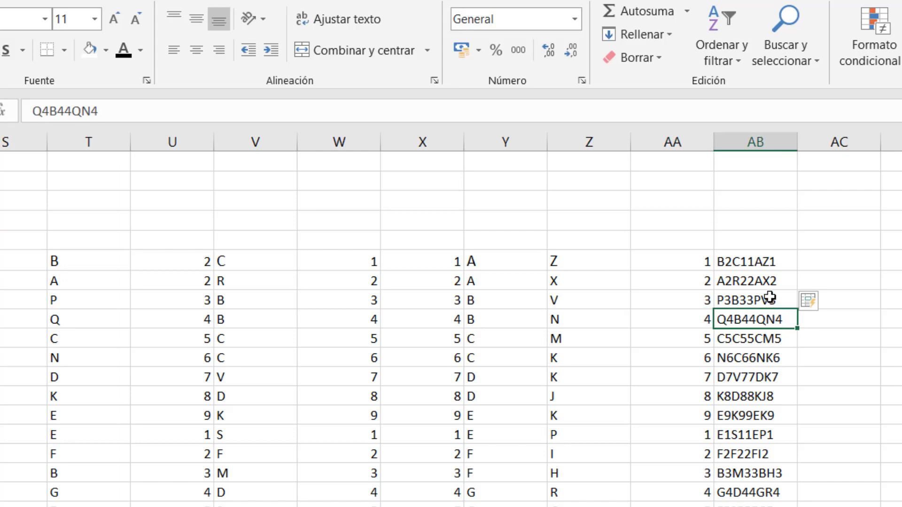
{"action": "left_click", "coordinate": [768, 300]}
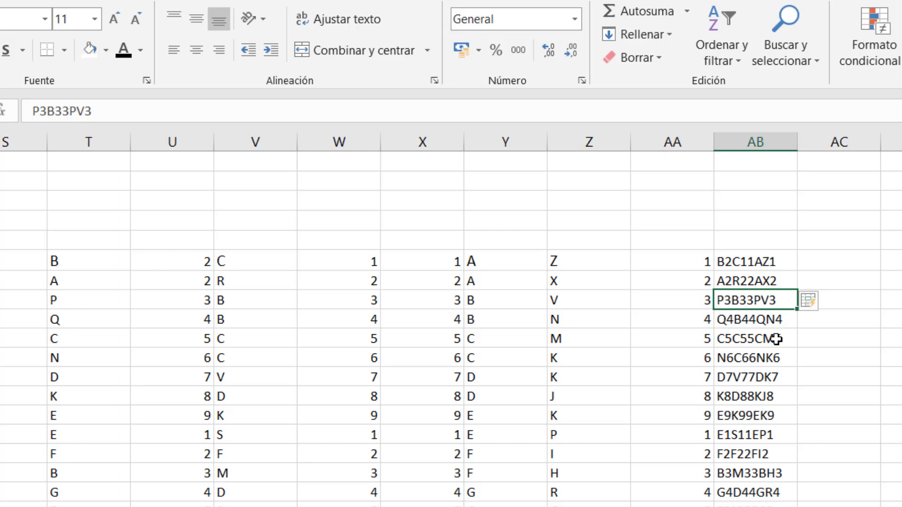
{"action": "left_click", "coordinate": [763, 280]}
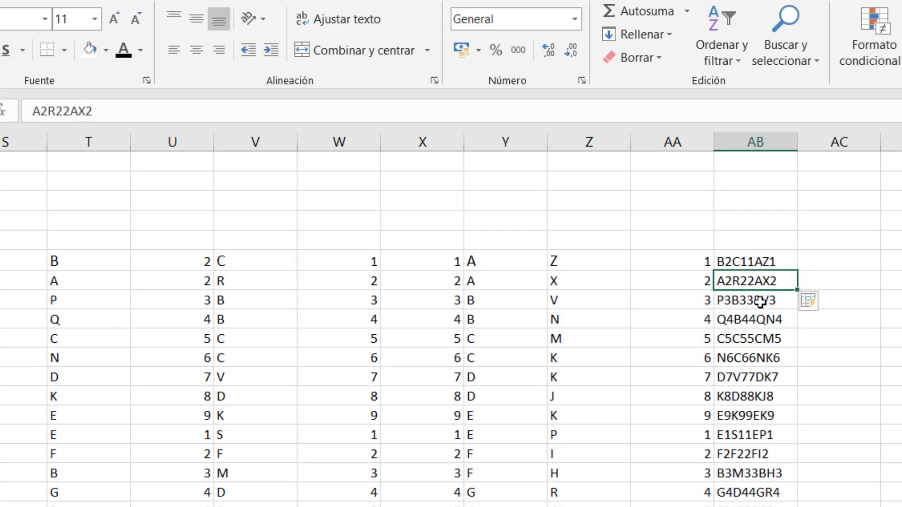
Step: Correct the third code in column AB to P3B33BV3 so it takes its second-to-last letter pair from columns Y and Z
{"action": "left_click", "coordinate": [760, 301]}
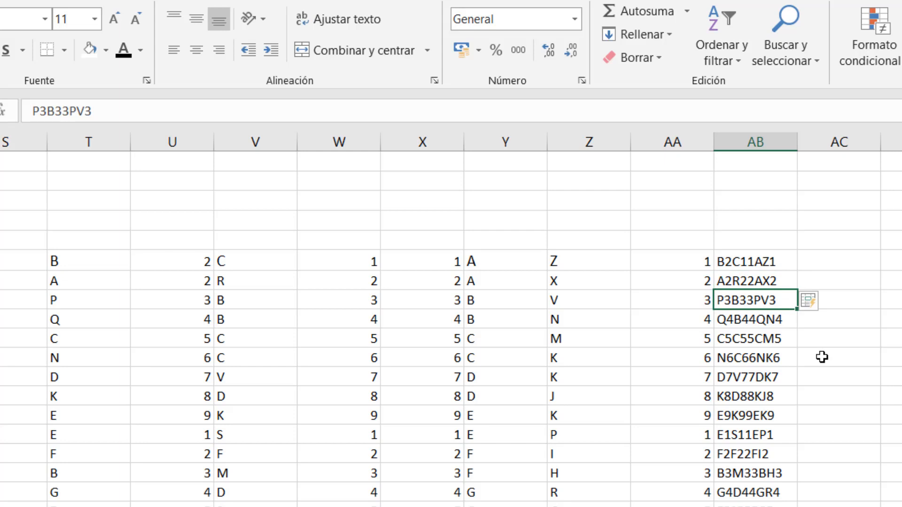
{"action": "type", "text": "P"}
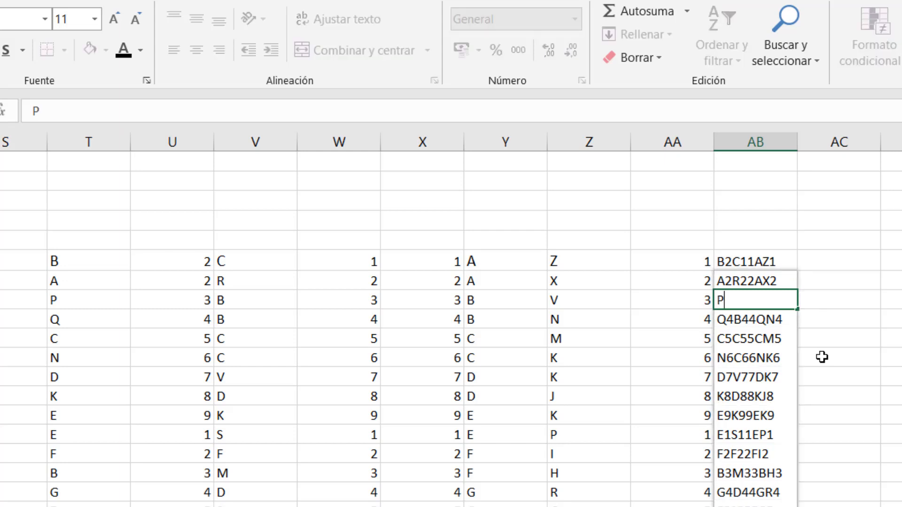
{"action": "type", "text": "3B3"}
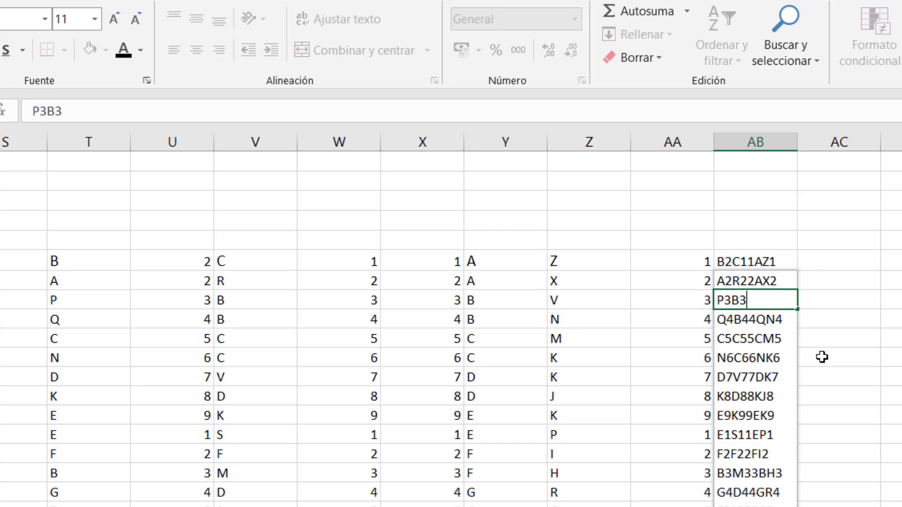
{"action": "type", "text": "3BV3"}
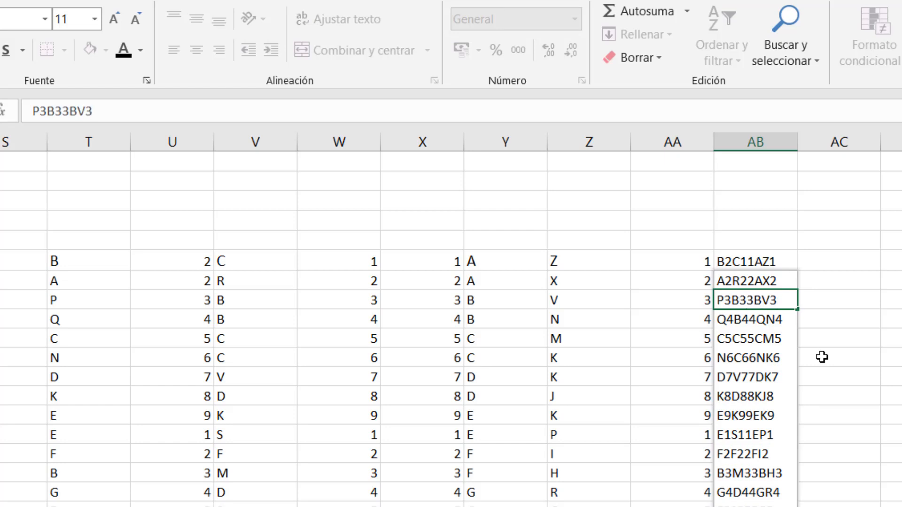
{"action": "key", "text": "Return"}
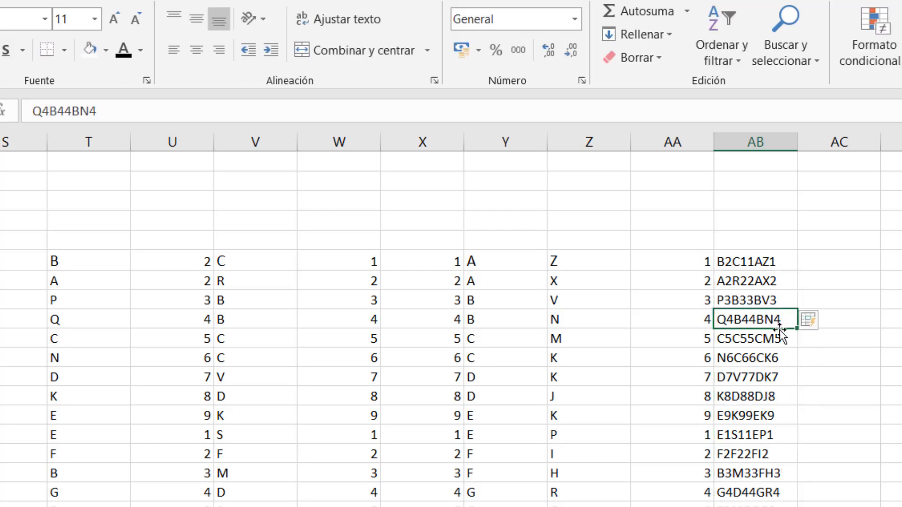
Step: Clear the codes below P3B33BV3 in column AB and Flash Fill them again from the three examples
{"action": "left_click_drag", "start_coordinate": [780, 319], "coordinate": [761, 506]}
{"action": "key", "text": "Delete"}
{"action": "scroll", "coordinate": [761, 502], "scroll_direction": "up", "scroll_amount": 2}
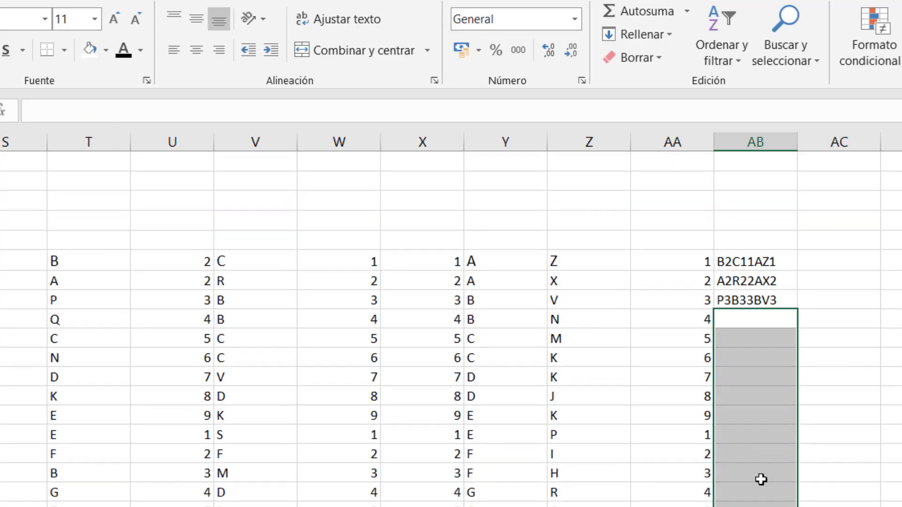
{"action": "left_click", "coordinate": [758, 259]}
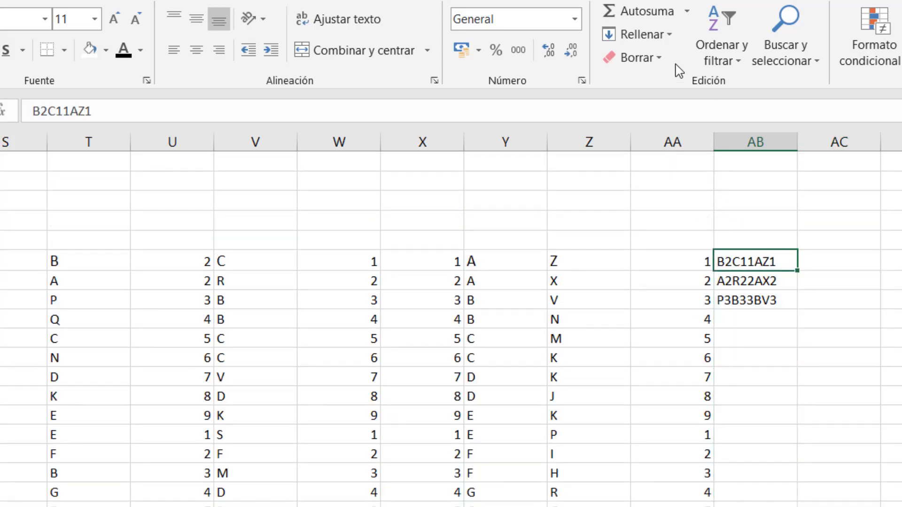
{"action": "left_click", "coordinate": [667, 35]}
{"action": "left_click", "coordinate": [671, 225]}
{"action": "left_click", "coordinate": [770, 323]}
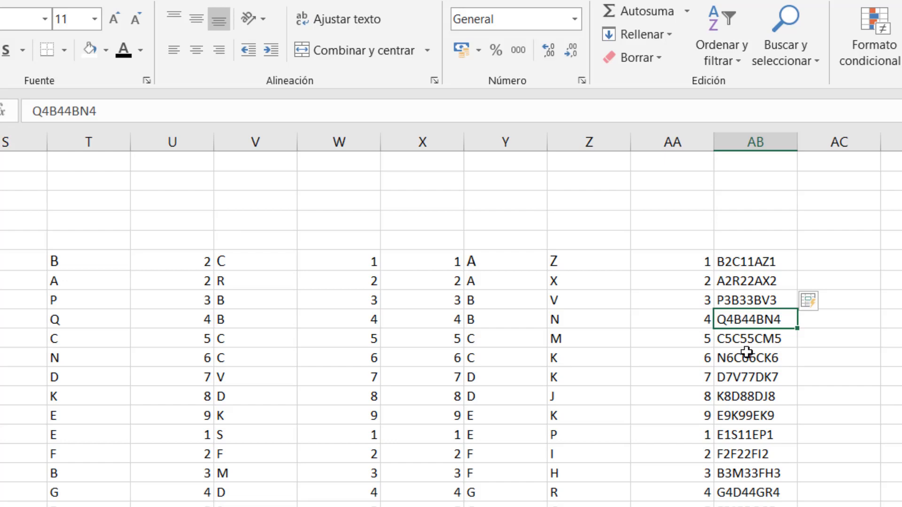
{"action": "left_click", "coordinate": [751, 338]}
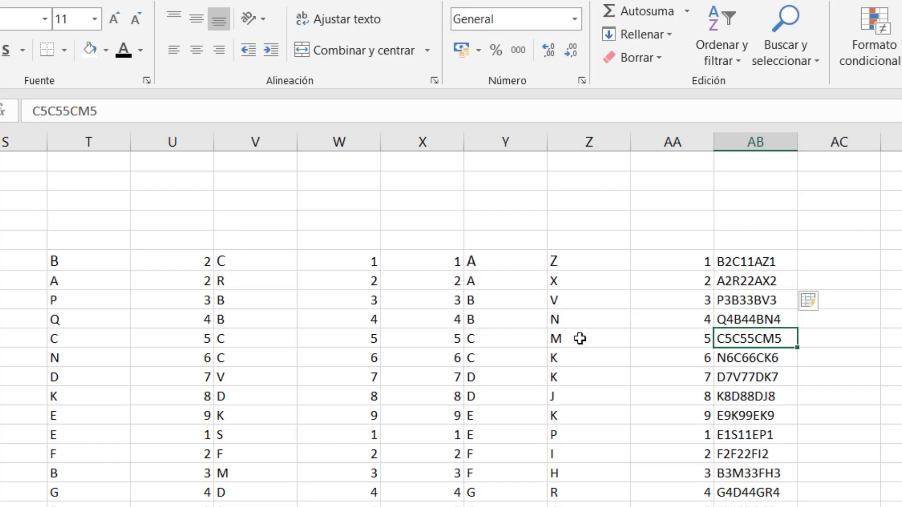